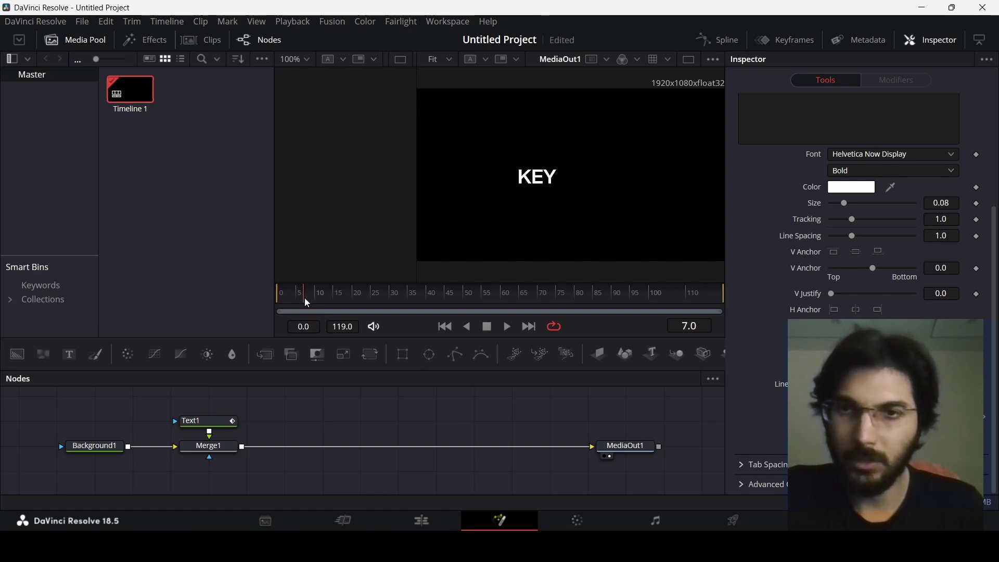
# Play the KEYFRAME text write-on animation from its first frame, then scrub to frame 100
pyautogui.moveTo(298, 299); pyautogui.dragTo(270, 299)
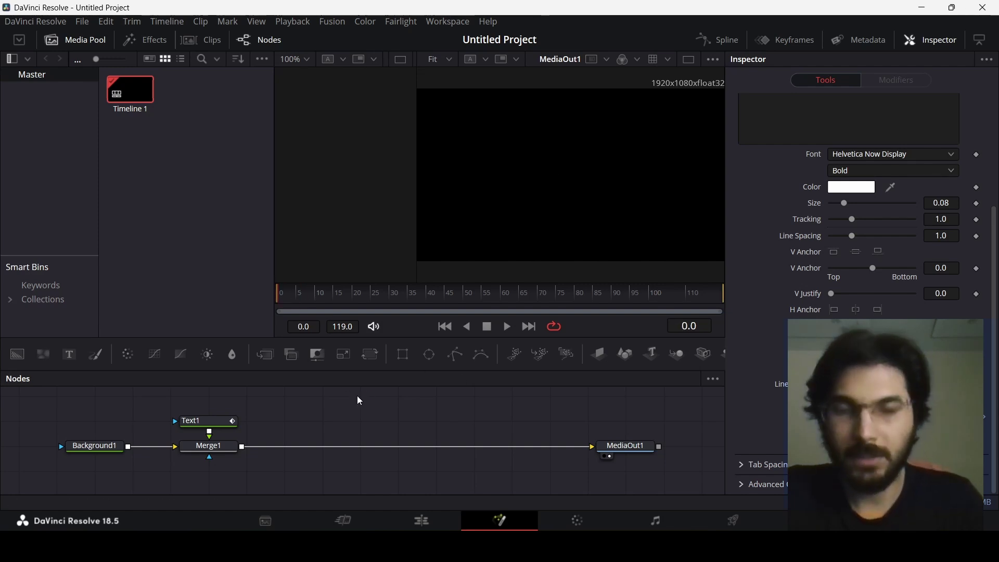
pyautogui.press('space')
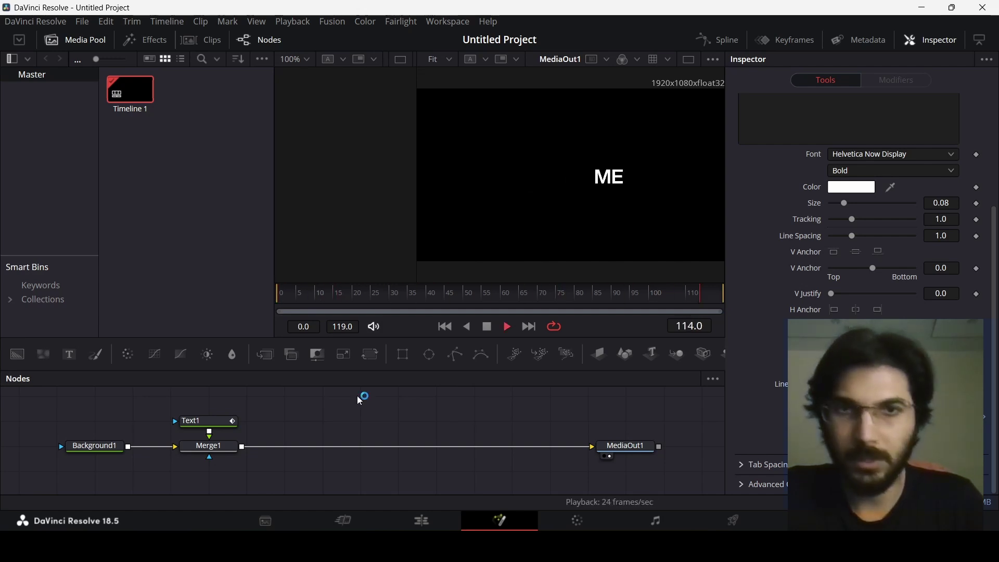
pyautogui.press('space')
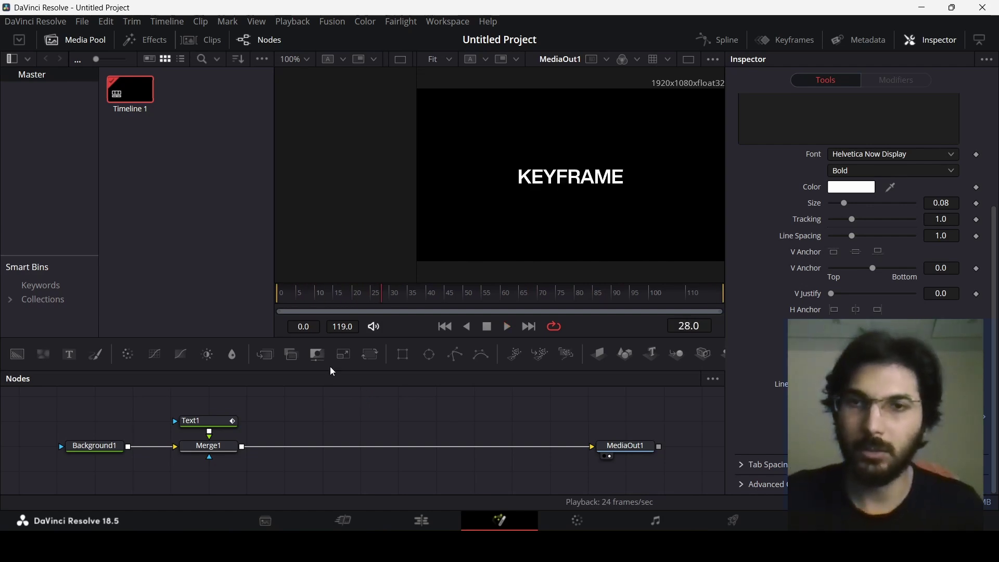
pyautogui.moveTo(282, 294); pyautogui.dragTo(720, 308)
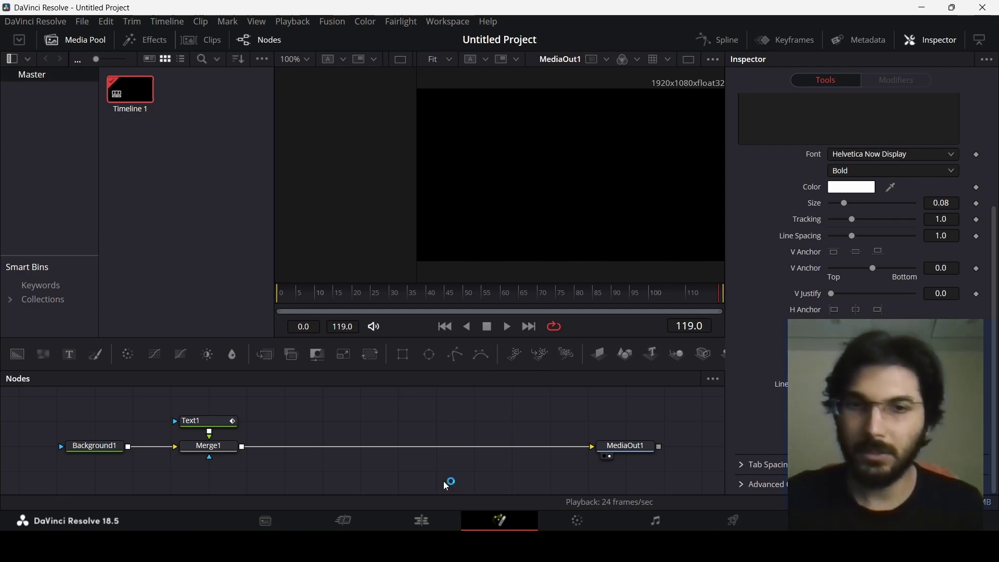
# On the Edit timeline, extend the Fusion Composition clip from 5:00 to about 7:18 and replay it
pyautogui.click(436, 516)
pyautogui.moveTo(511, 327); pyautogui.dragTo(383, 326)
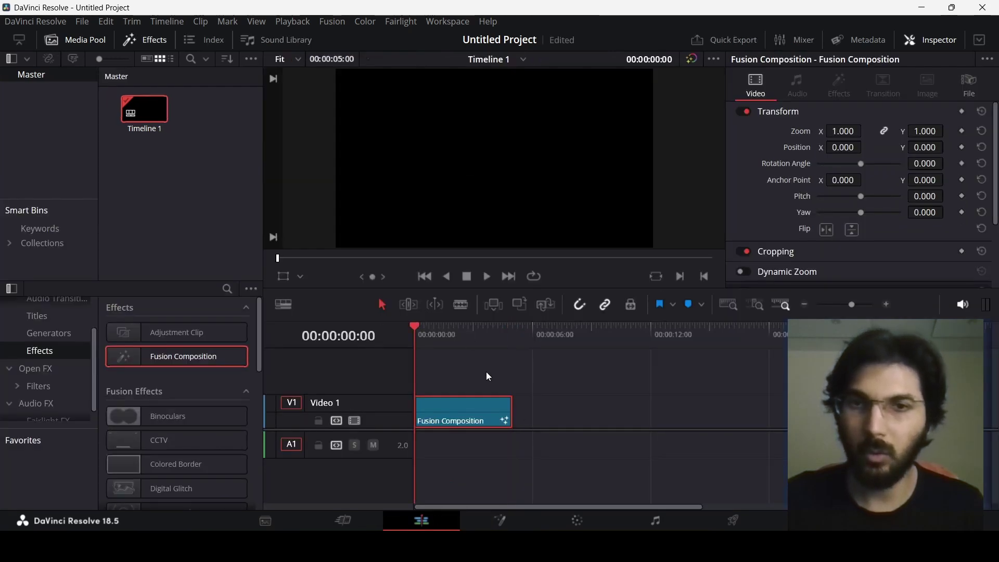
pyautogui.press('space')
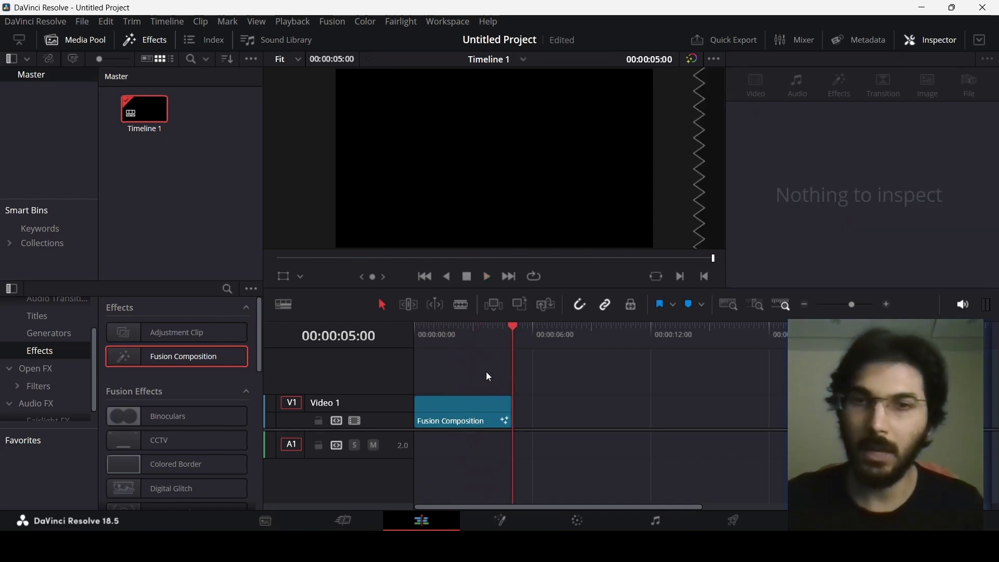
pyautogui.moveTo(511, 410); pyautogui.dragTo(565, 410)
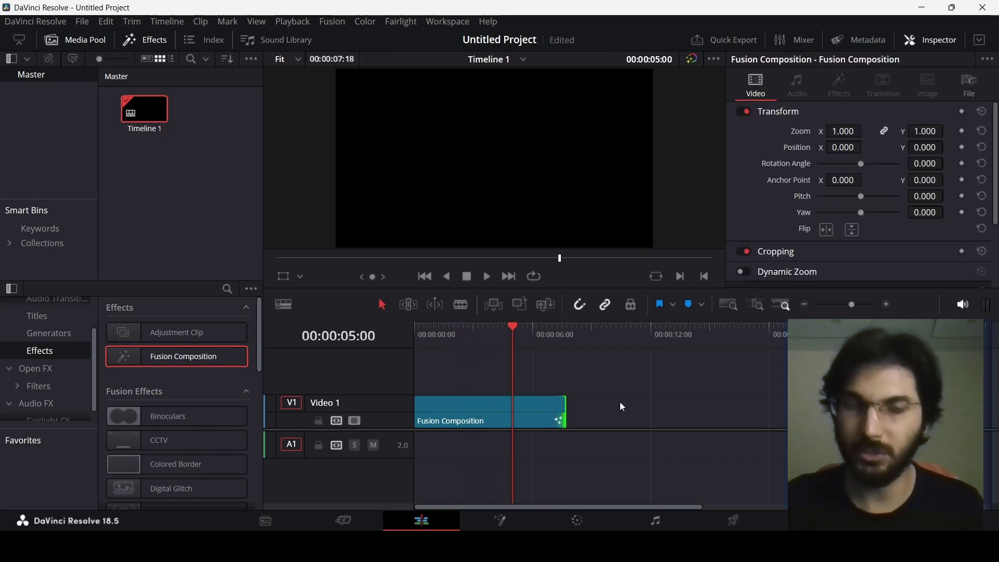
pyautogui.press('Home')
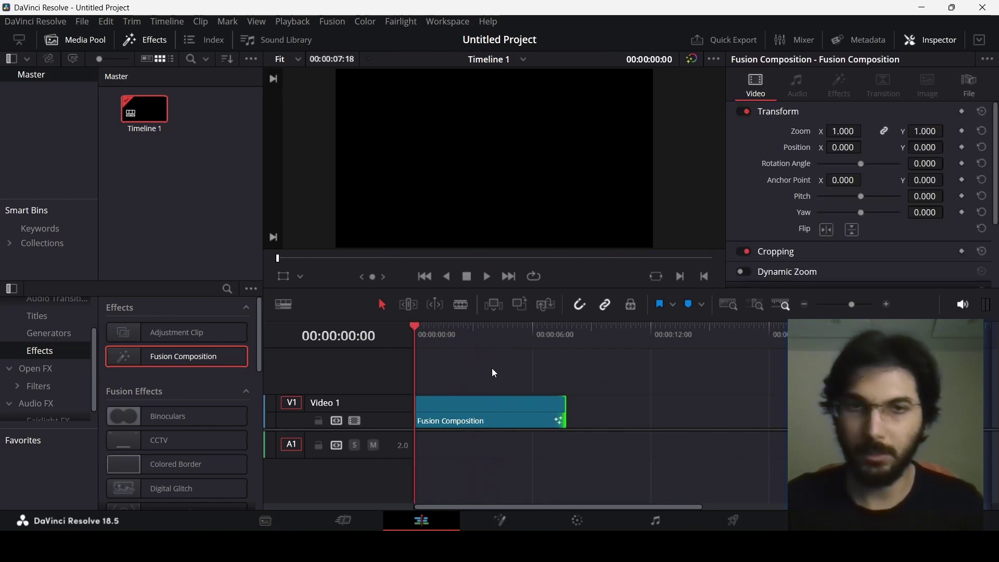
pyautogui.press('space')
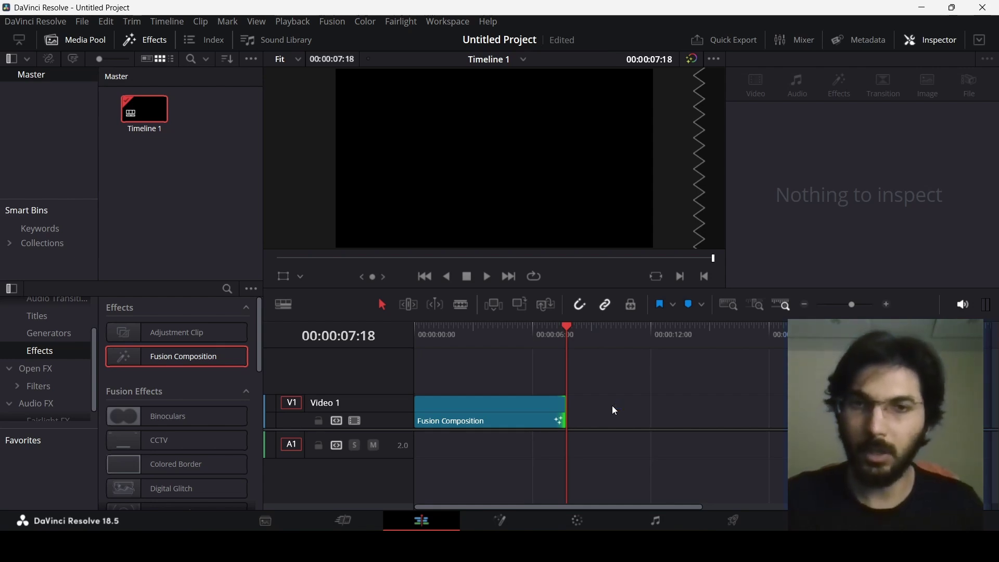
# Add a Keyframe Stretcher node from a 'keyframe' tool search and drop it onto the Merge1–MediaOut1 link
pyautogui.click(498, 521)
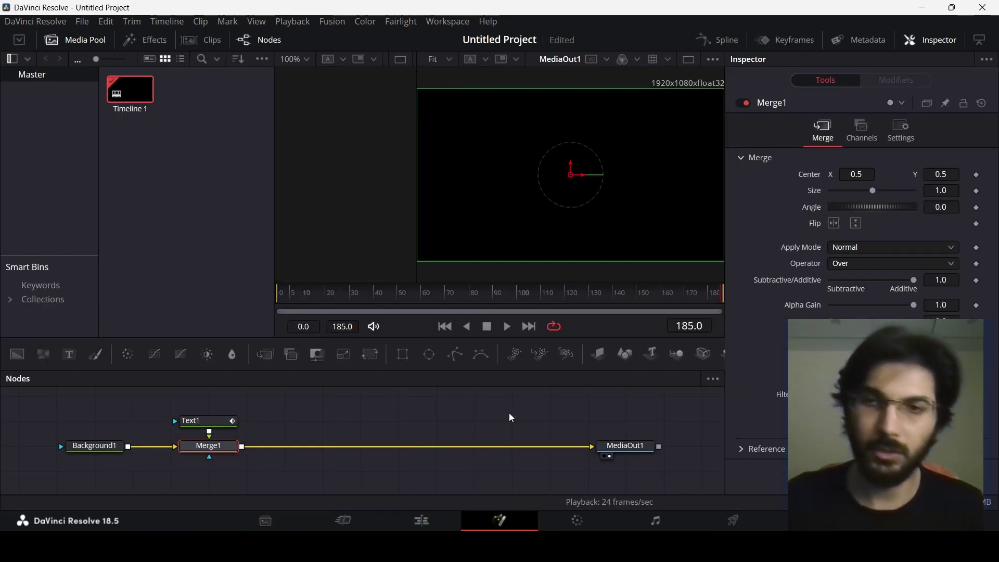
pyautogui.moveTo(208, 446)
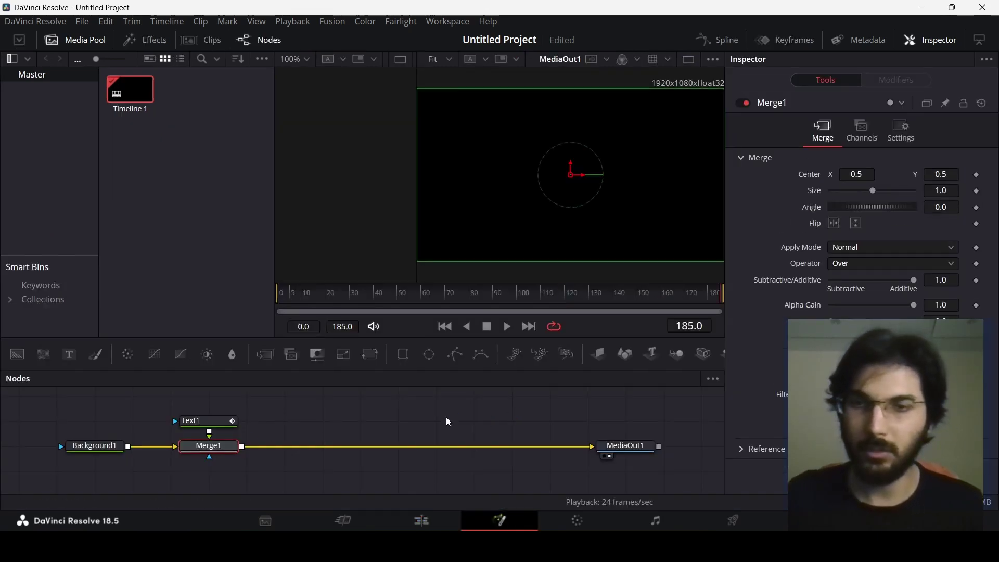
pyautogui.hotkey('shift', 'space')
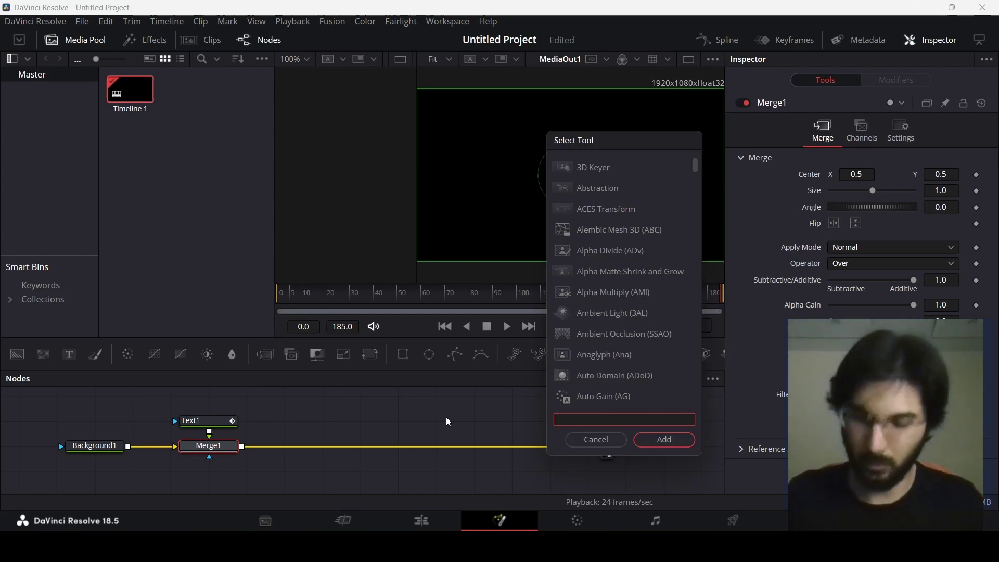
pyautogui.write('keyframe')
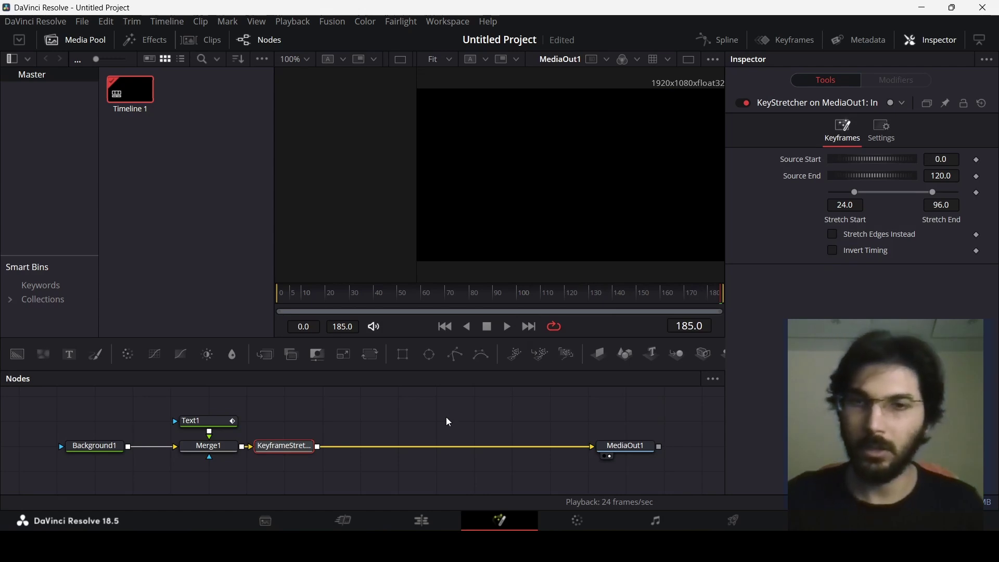
pyautogui.moveTo(285, 445); pyautogui.dragTo(323, 445)
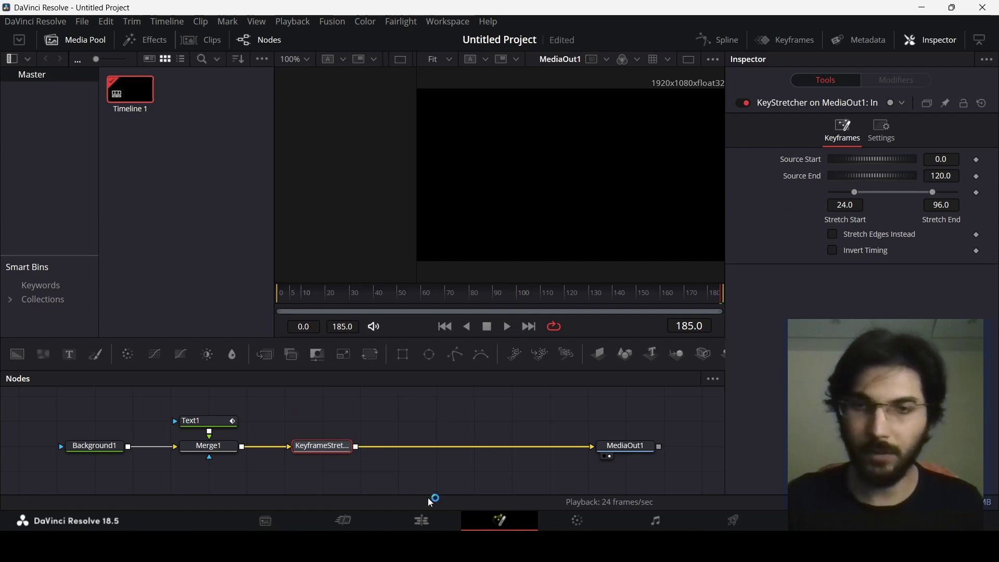
# Scrub the timeline clip to review the KEYFRAME text animation, briefly checking the Fusion page
pyautogui.click(421, 520)
pyautogui.moveTo(530, 346); pyautogui.dragTo(504, 344)
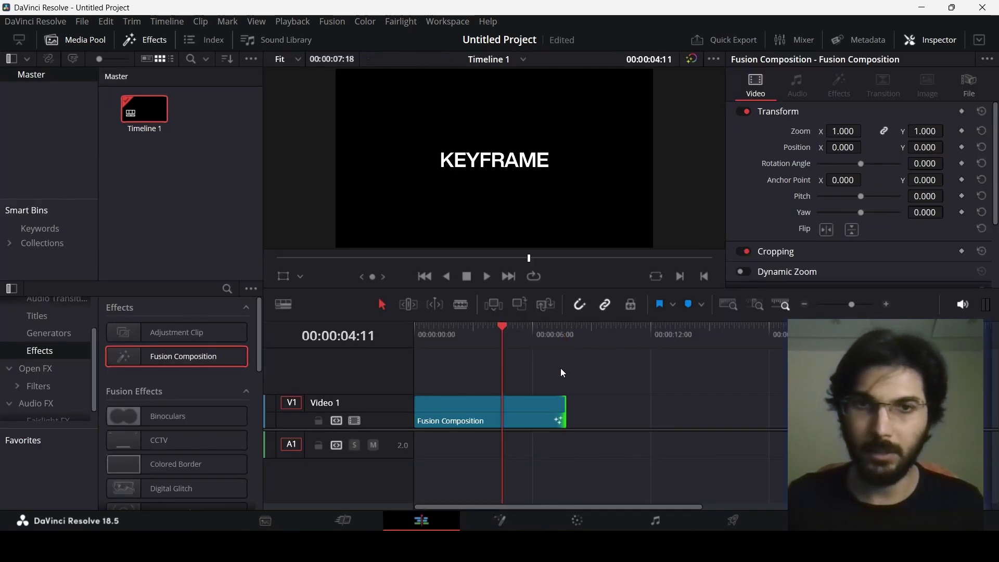
pyautogui.click(415, 335)
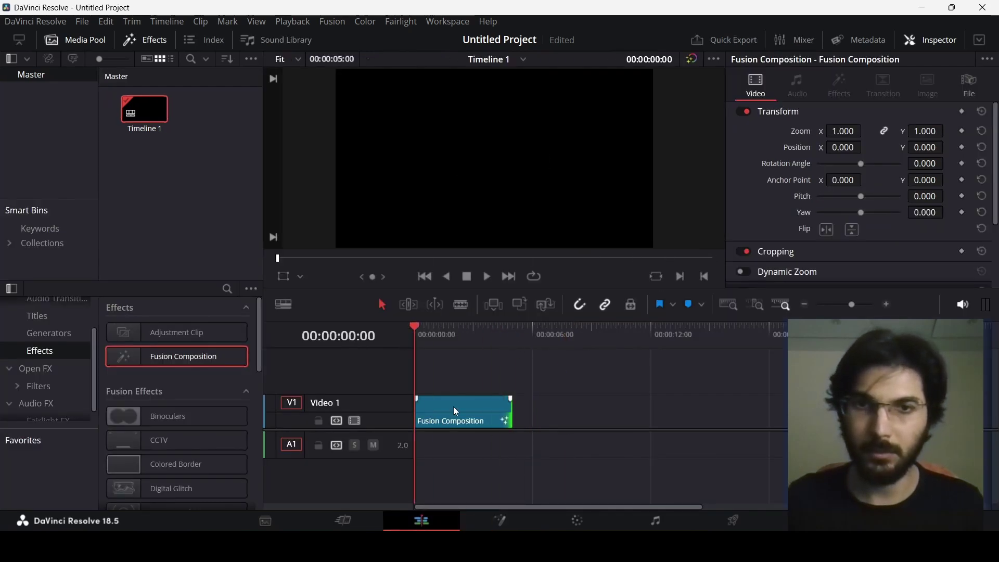
pyautogui.click(516, 527)
pyautogui.click(422, 520)
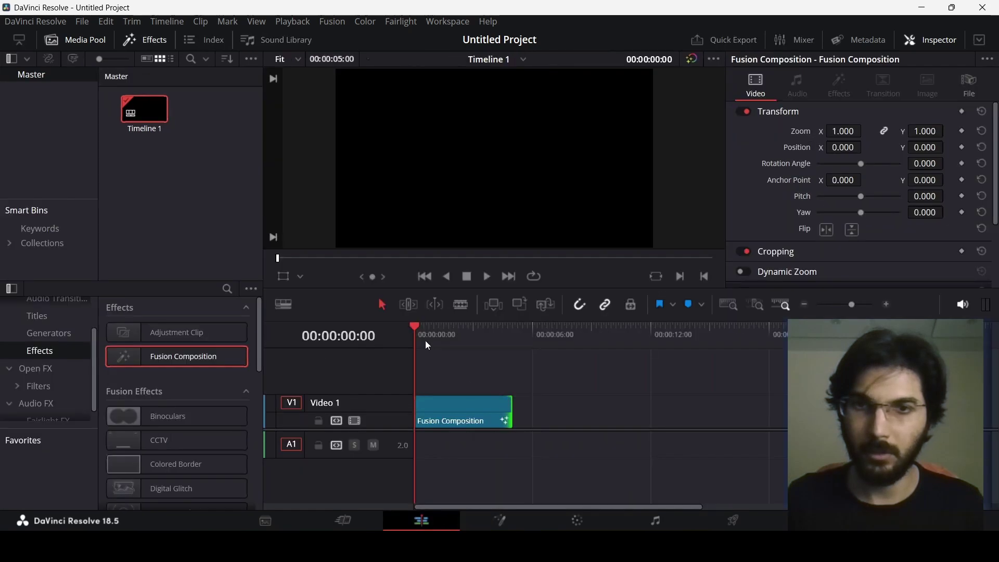
pyautogui.moveTo(420, 339)
pyautogui.mouseDown()
pyautogui.moveTo(450, 330)
pyautogui.moveTo(405, 336)
pyautogui.mouseUp()
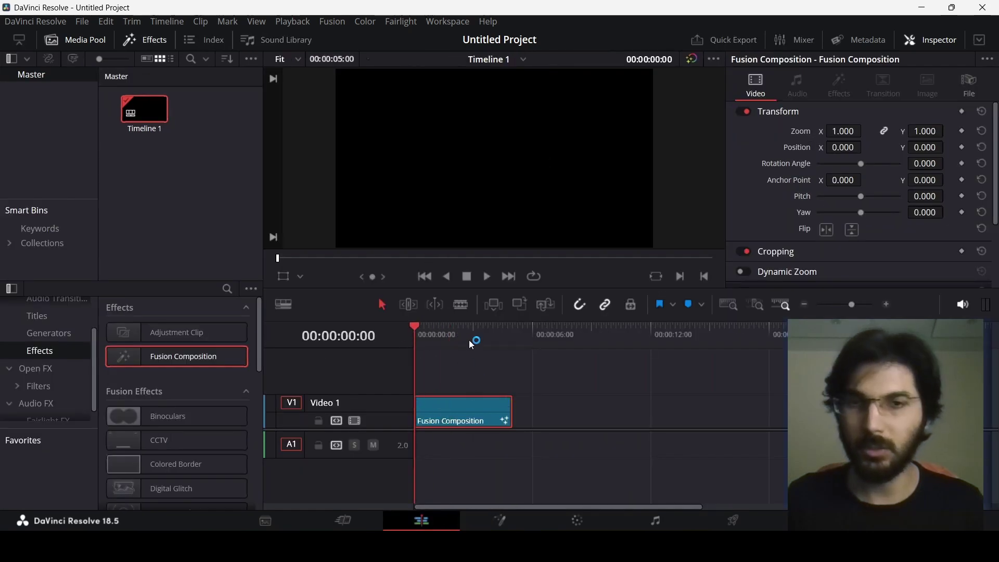
pyautogui.moveTo(483, 335)
pyautogui.mouseDown()
pyautogui.moveTo(517, 334)
pyautogui.moveTo(414, 344)
pyautogui.mouseUp()
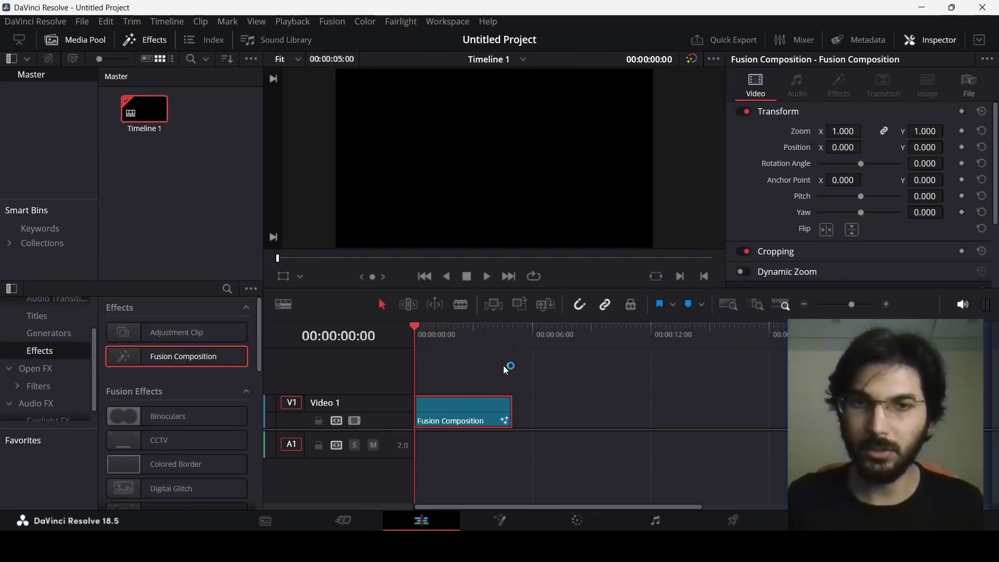
pyautogui.moveTo(496, 334); pyautogui.dragTo(513, 373)
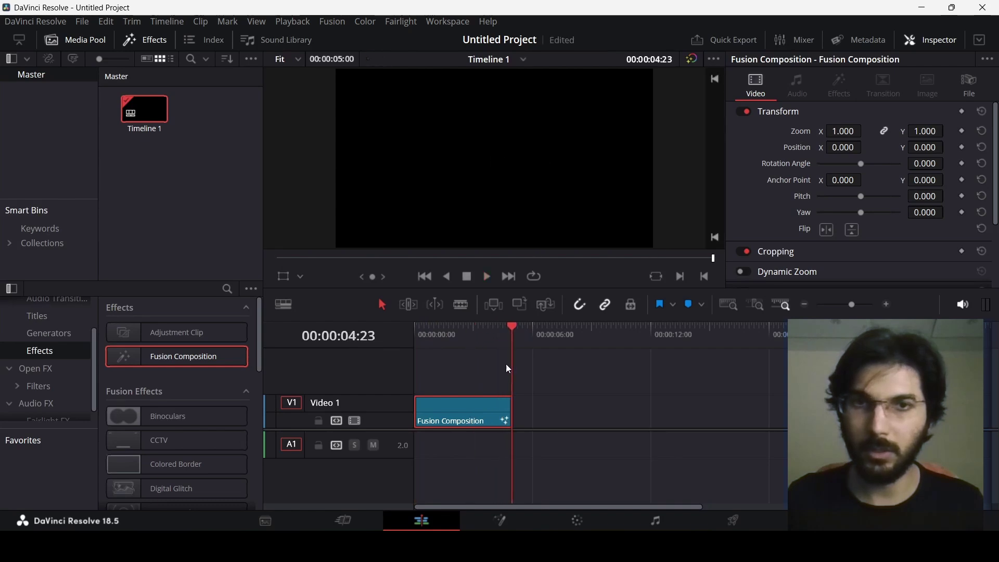
# Extend the Fusion Composition clip to 11:04 and play it from the timeline start
pyautogui.click(478, 336)
pyautogui.moveTo(511, 410); pyautogui.dragTo(632, 410)
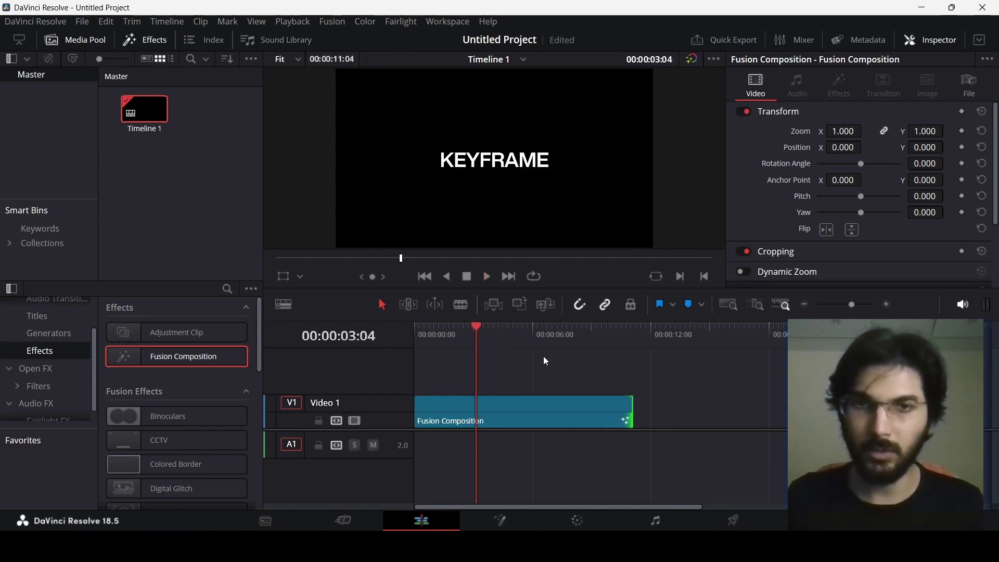
pyautogui.click(414, 343)
pyautogui.press('space')
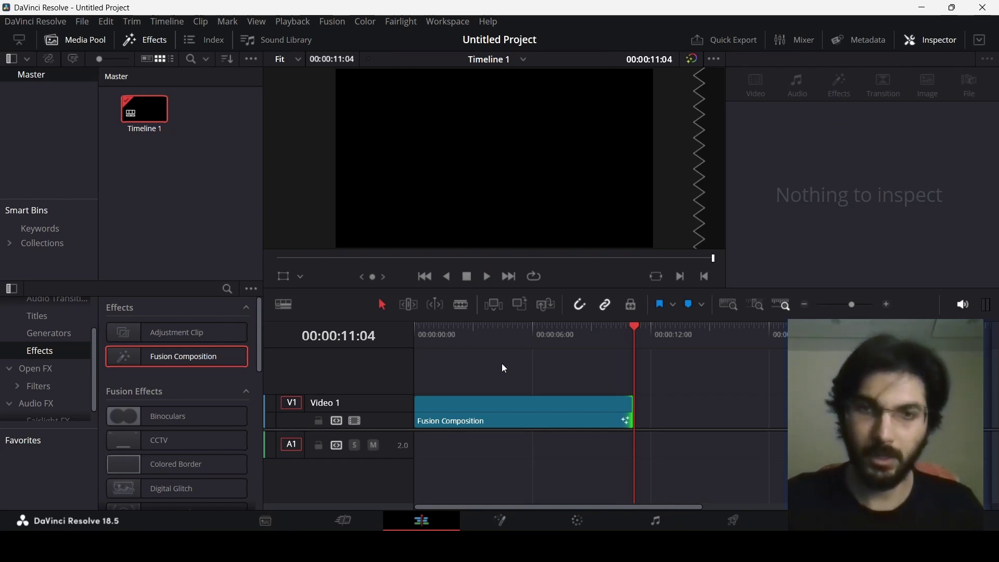
# Reopen the Fusion page to view the node graph and KeyStretcher inspector, now spanning frames to 267
pyautogui.click(500, 521)
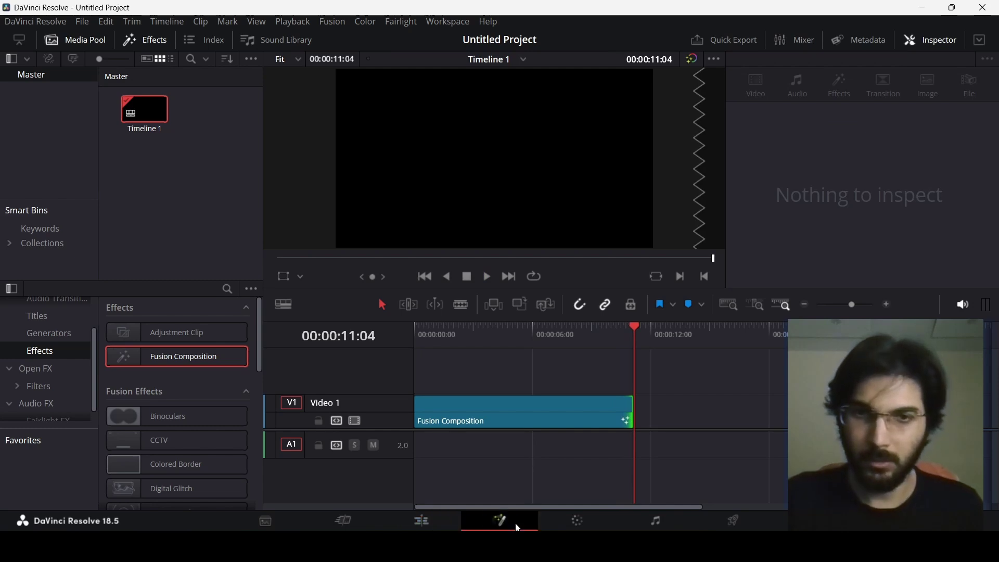